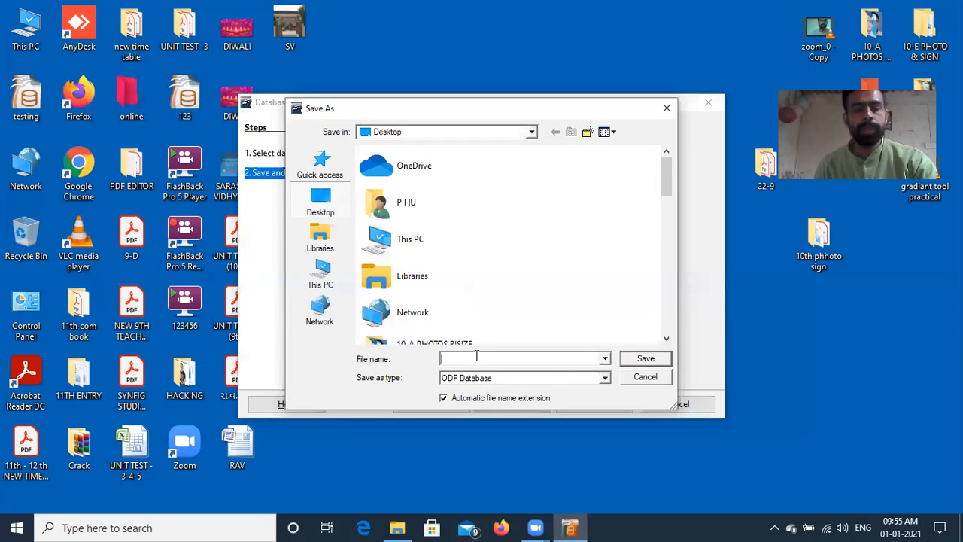
Step: Save the new database on the Desktop as TESTING, replacing the existing file of that name
{"action": "type", "text": "TESTI"}
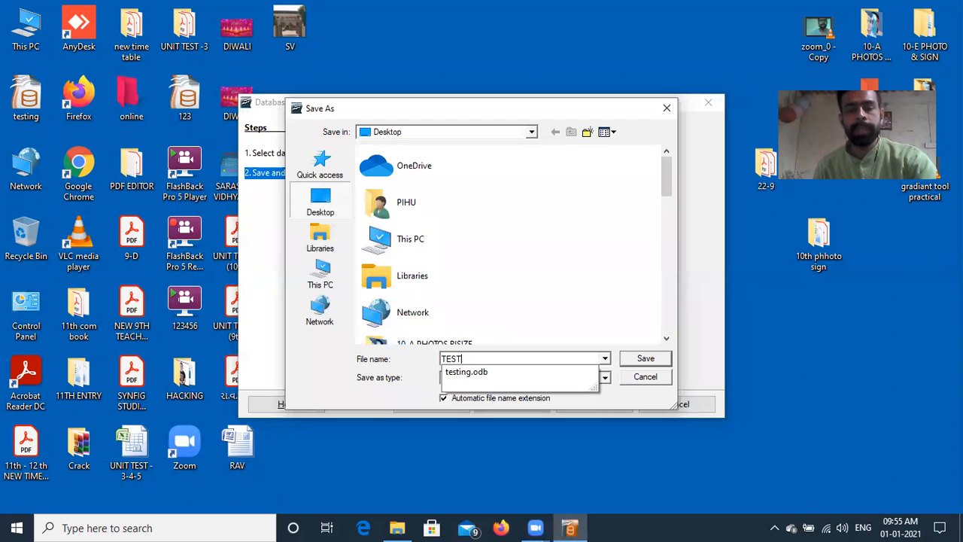
{"action": "type", "text": "NG"}
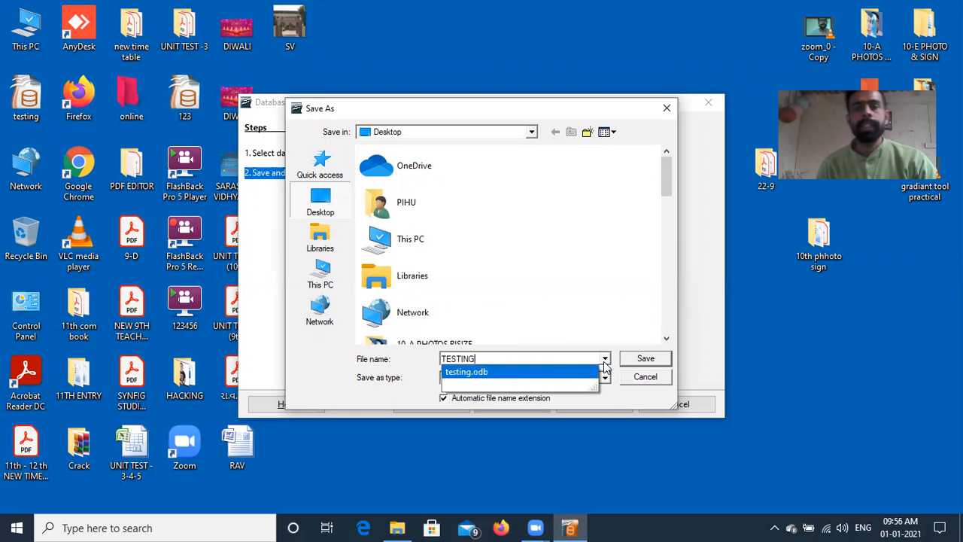
{"action": "left_click", "coordinate": [647, 359]}
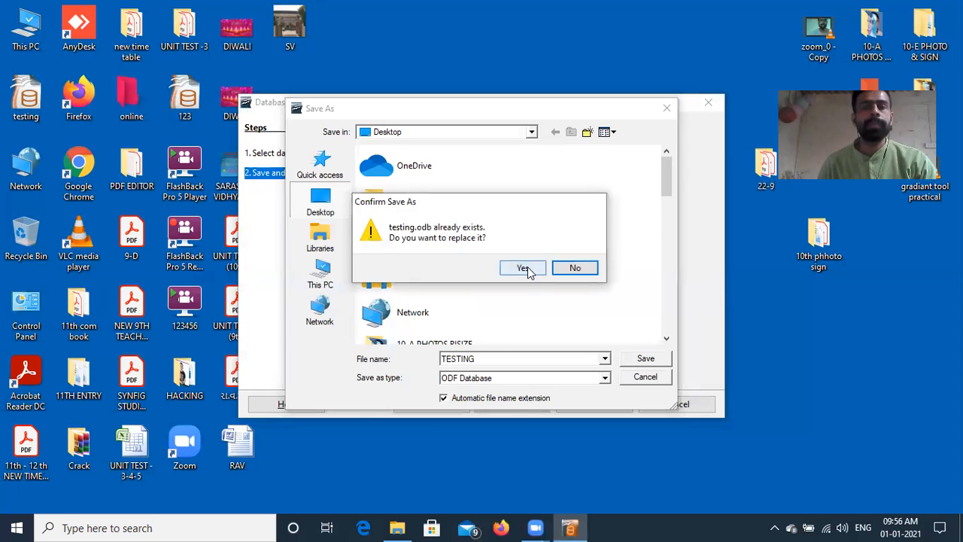
{"action": "left_click", "coordinate": [527, 270]}
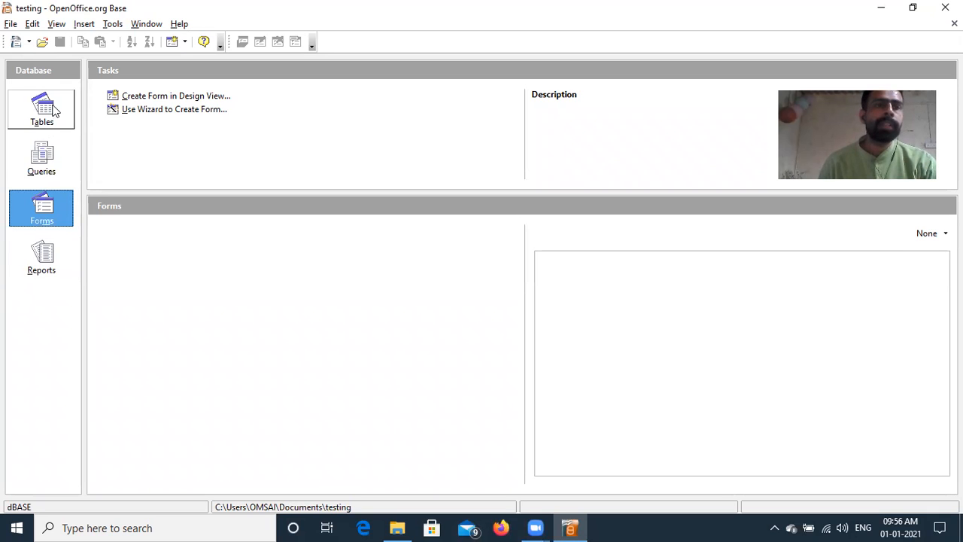
Step: Look through the tasks offered for tables, queries, forms and reports in the database
{"action": "left_click", "coordinate": [53, 109]}
{"action": "left_click", "coordinate": [51, 160]}
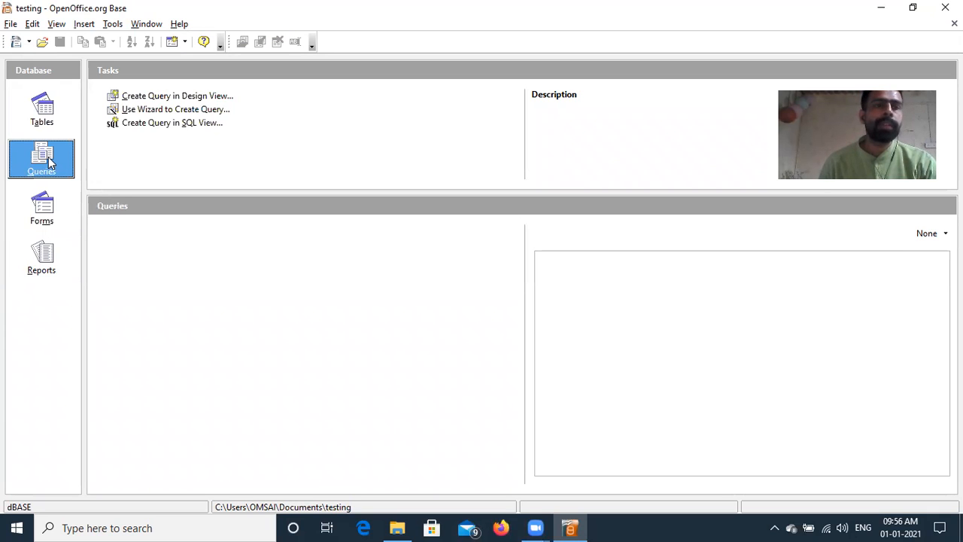
{"action": "left_click", "coordinate": [45, 220]}
{"action": "left_click", "coordinate": [42, 256]}
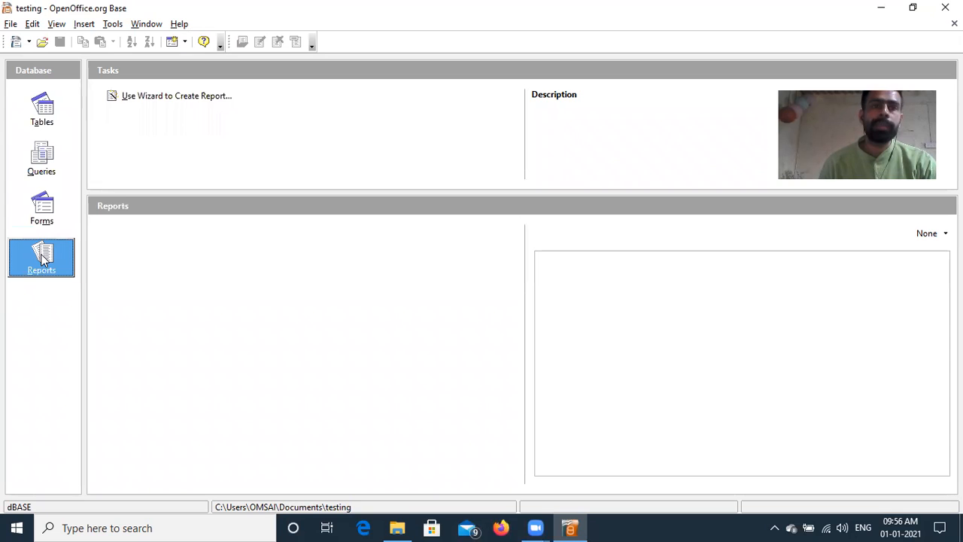
{"action": "left_click", "coordinate": [46, 120]}
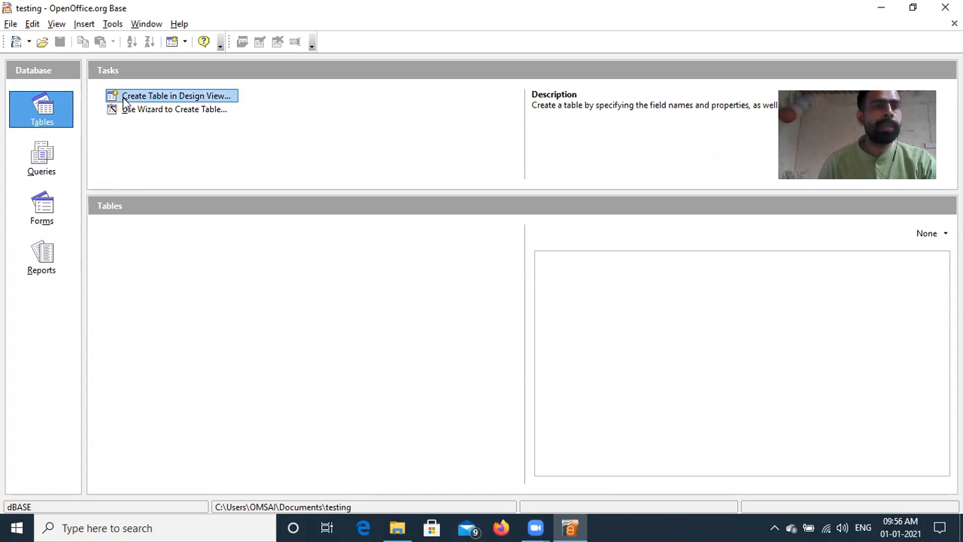
{"action": "left_click", "coordinate": [52, 156]}
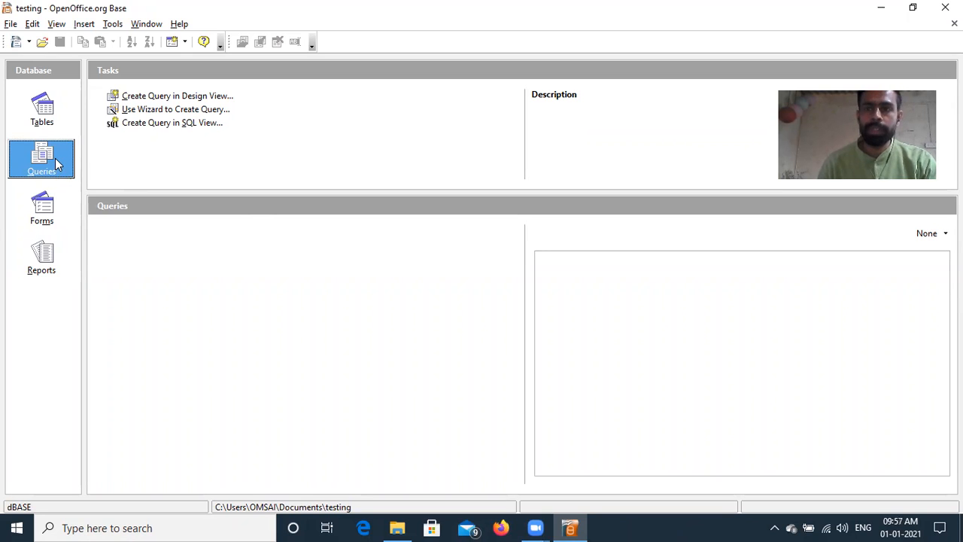
{"action": "left_click", "coordinate": [44, 218]}
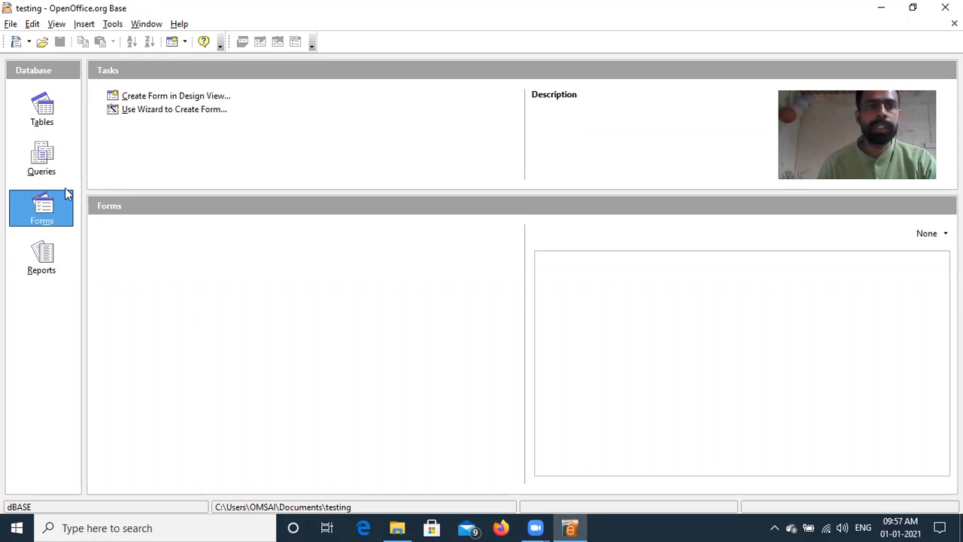
{"action": "left_click", "coordinate": [43, 253]}
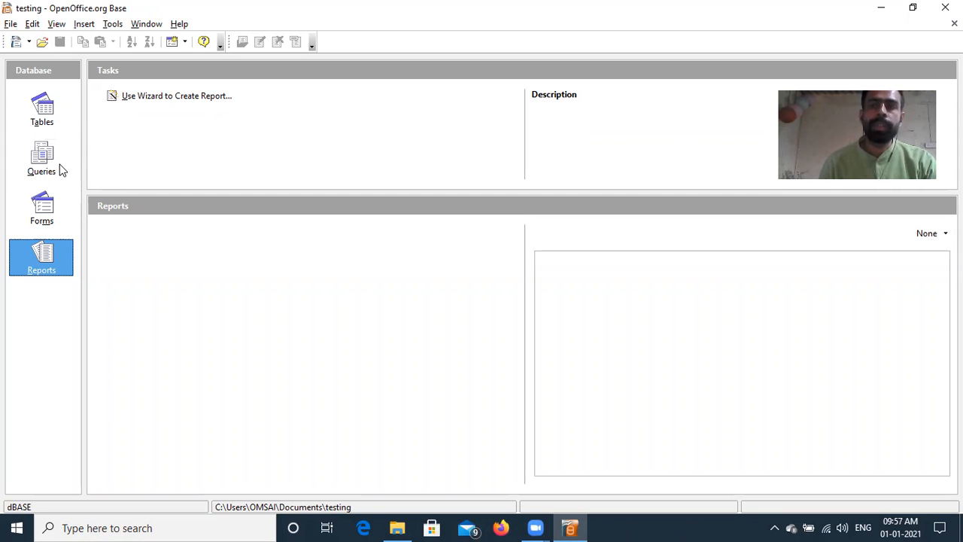
Step: Create a table in Design View with a first field GR NO of type Text (fix) [ CHAR ]
{"action": "left_click", "coordinate": [52, 116]}
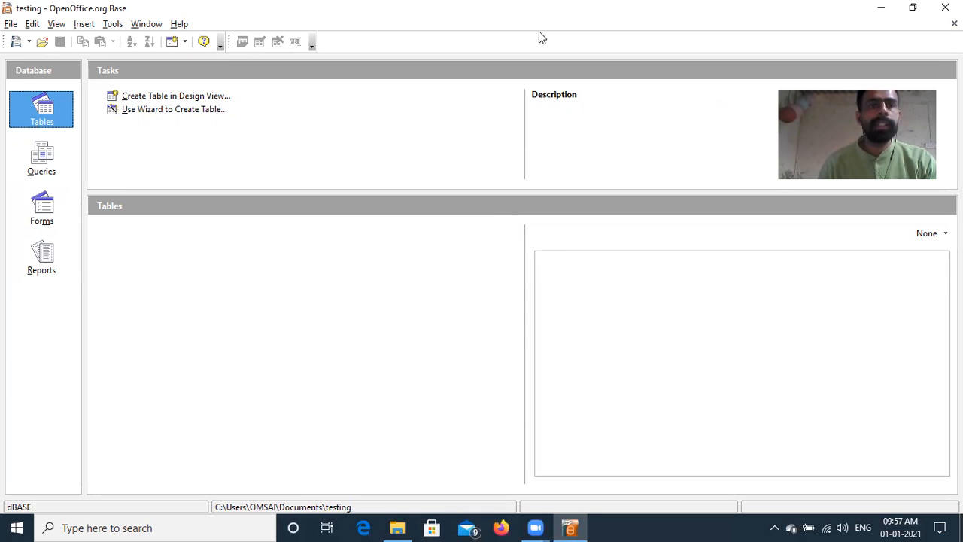
{"action": "left_click", "coordinate": [157, 100]}
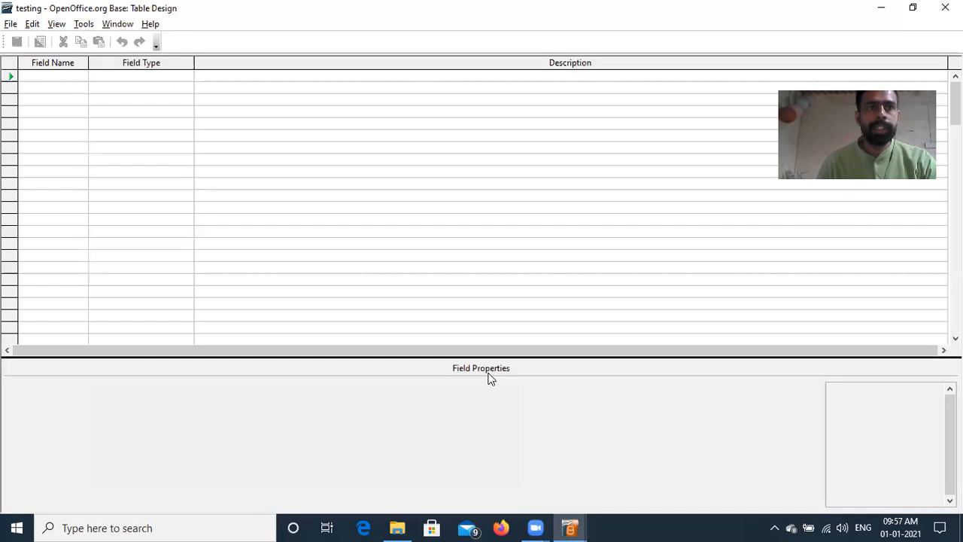
{"action": "left_click", "coordinate": [42, 76]}
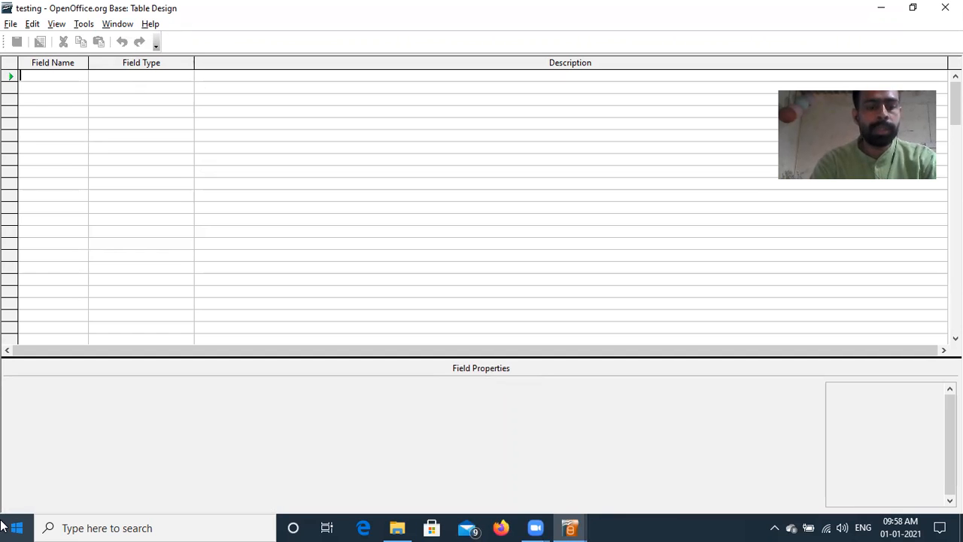
{"action": "type", "text": "g"}
{"action": "key", "text": "BackSpace"}
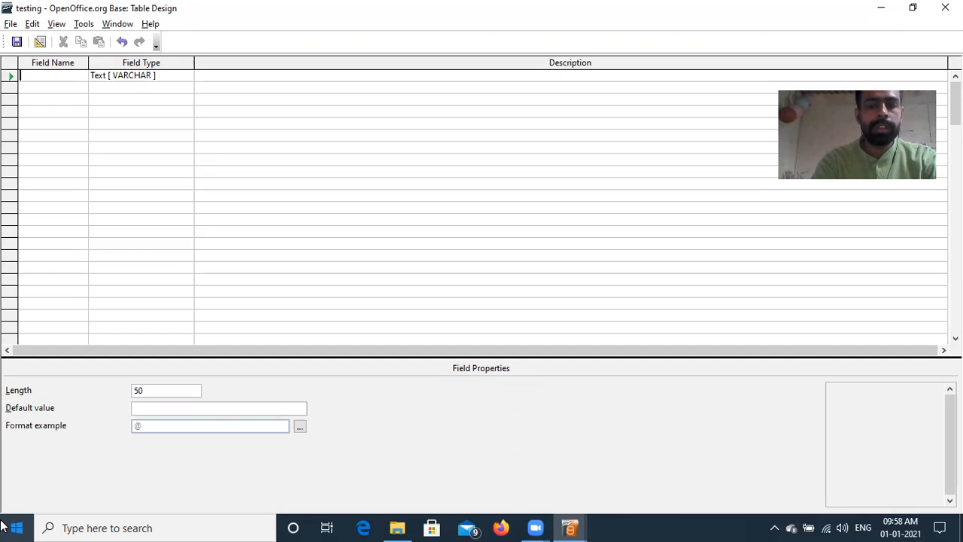
{"action": "type", "text": "GR NO"}
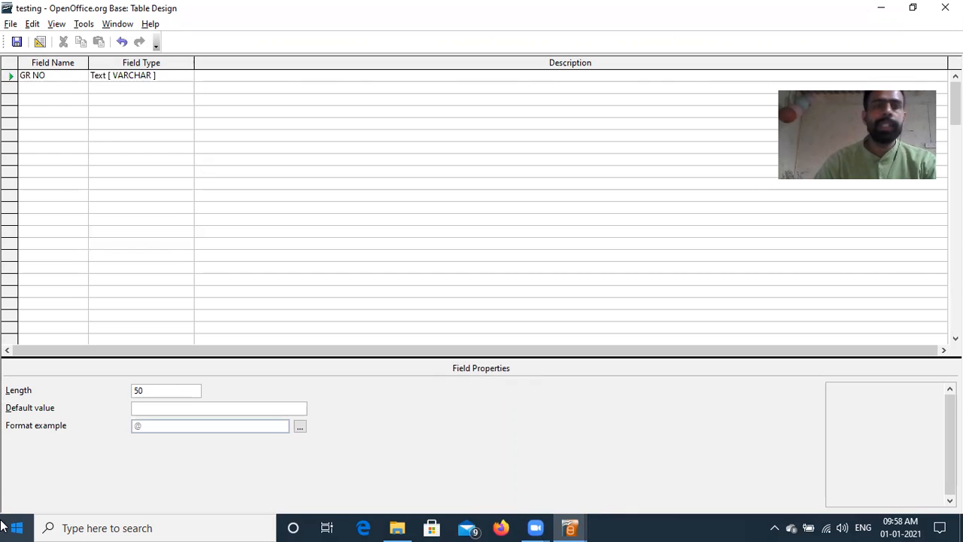
{"action": "key", "text": "Tab"}
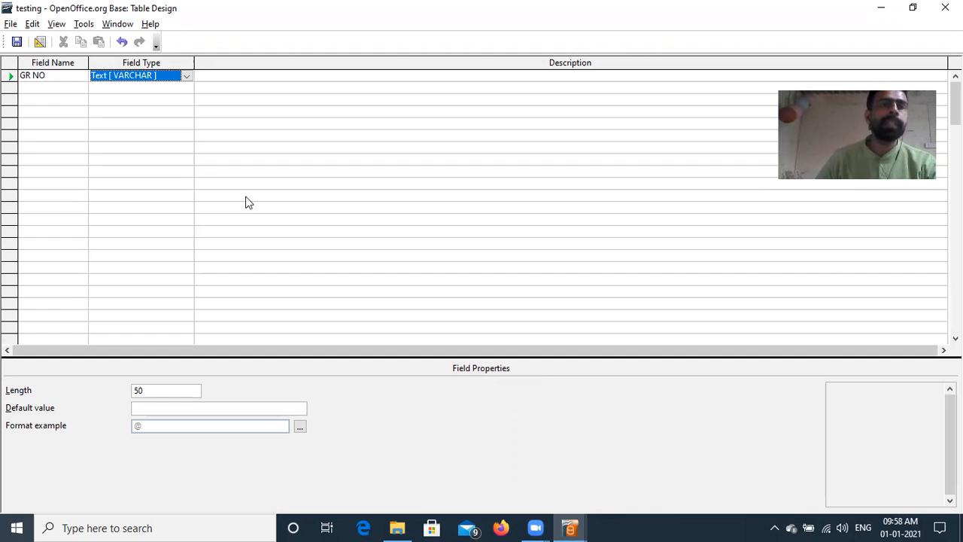
{"action": "left_click", "coordinate": [186, 76]}
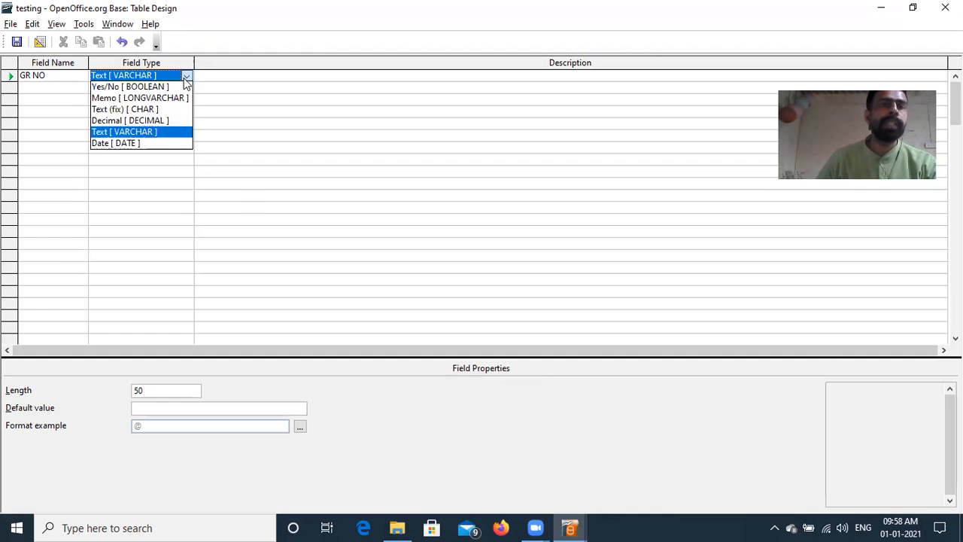
{"action": "left_click", "coordinate": [158, 111]}
Step: Add the fields FIRST NAME and LAST NAME below GR NO, with the default field type
{"action": "left_click", "coordinate": [30, 88]}
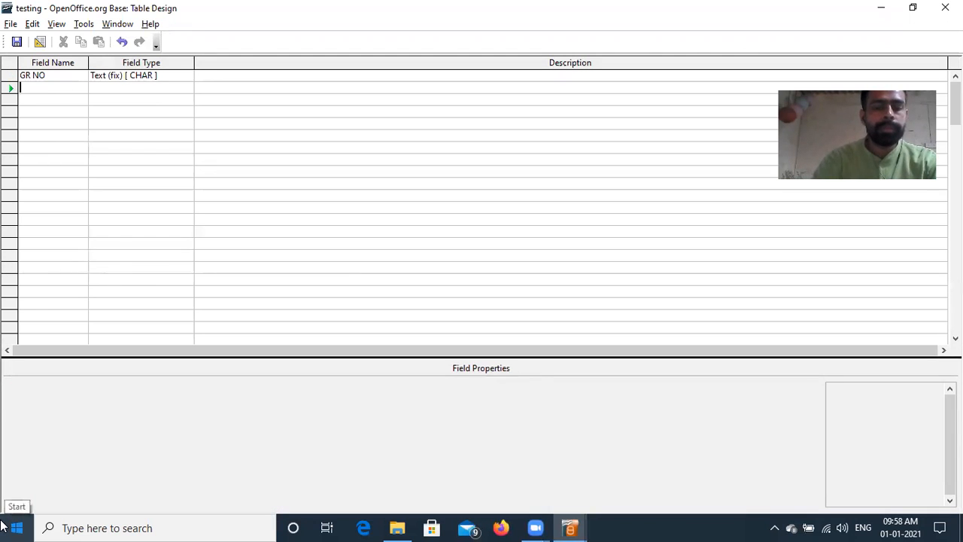
{"action": "type", "text": "FIRST NAME"}
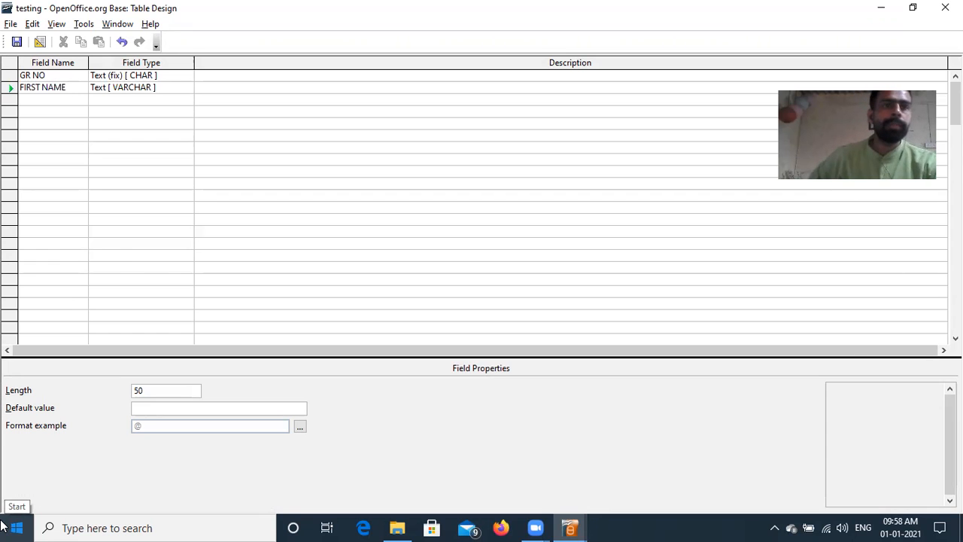
{"action": "key", "text": "Down"}
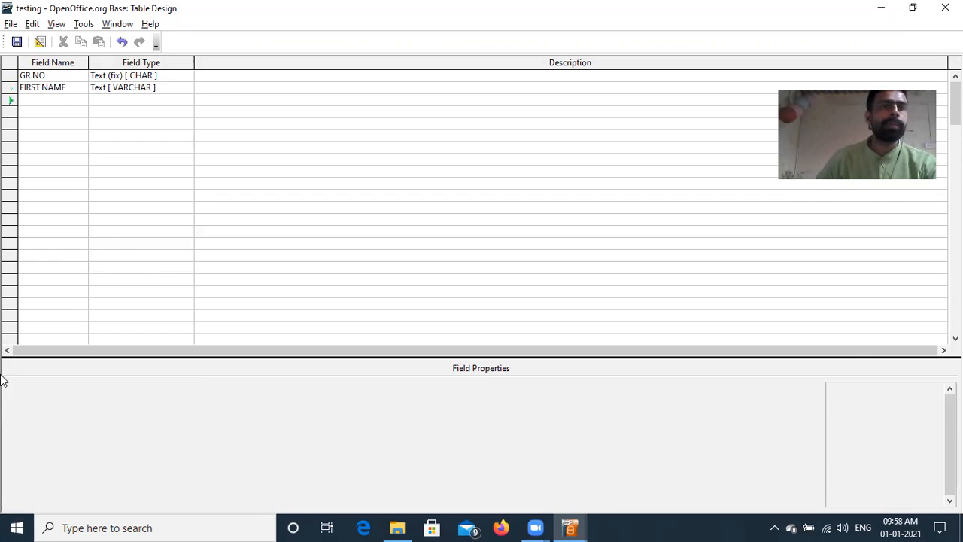
{"action": "type", "text": "LAST"}
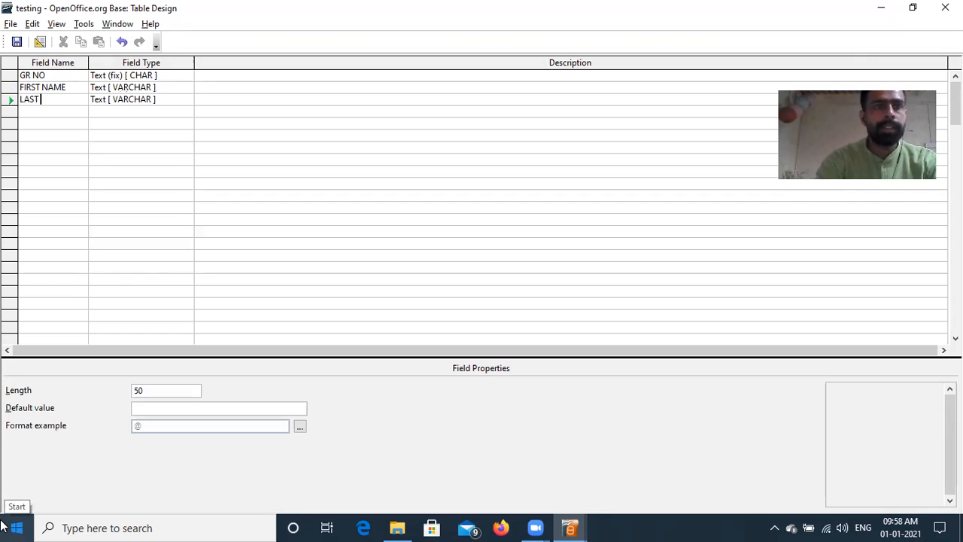
{"action": "type", "text": " NAME"}
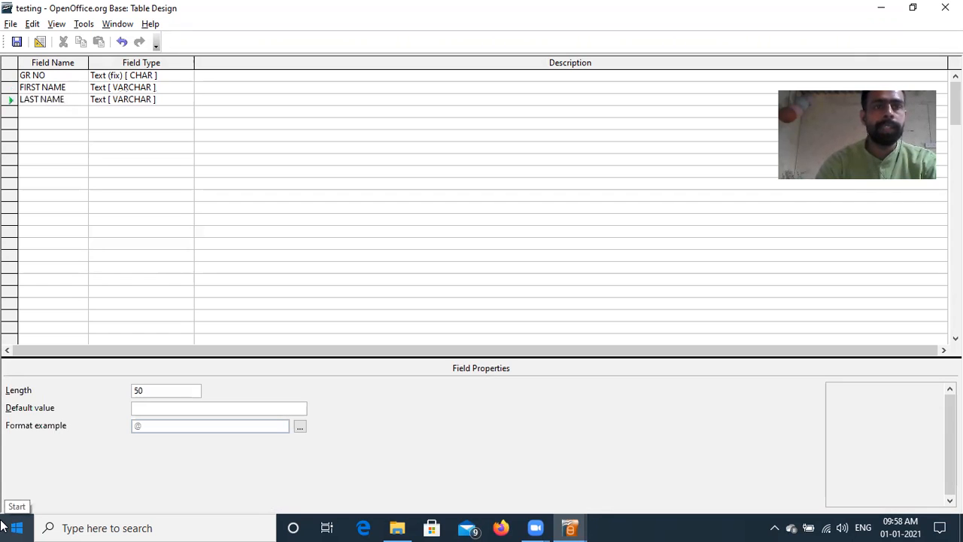
Step: Add an ADDRESS field below LAST NAME and set its type to Memo [ LONGVARCHAR ]
{"action": "key", "text": "Down"}
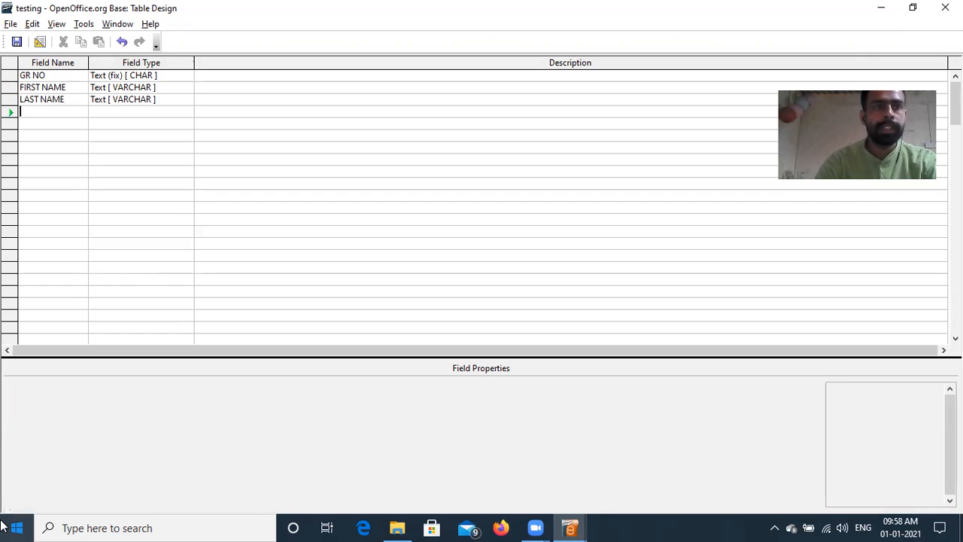
{"action": "type", "text": "ADDRESS"}
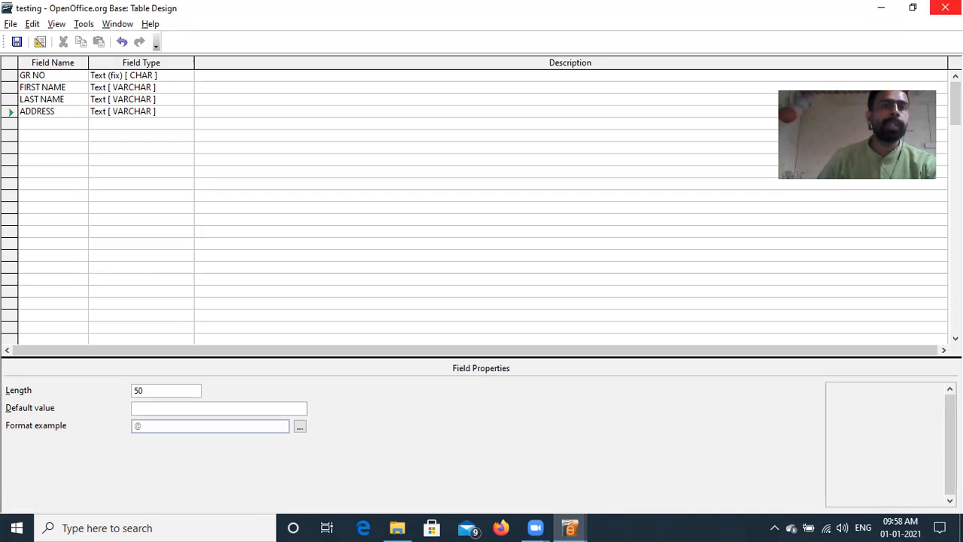
{"action": "left_click", "coordinate": [135, 111]}
{"action": "left_click", "coordinate": [138, 113]}
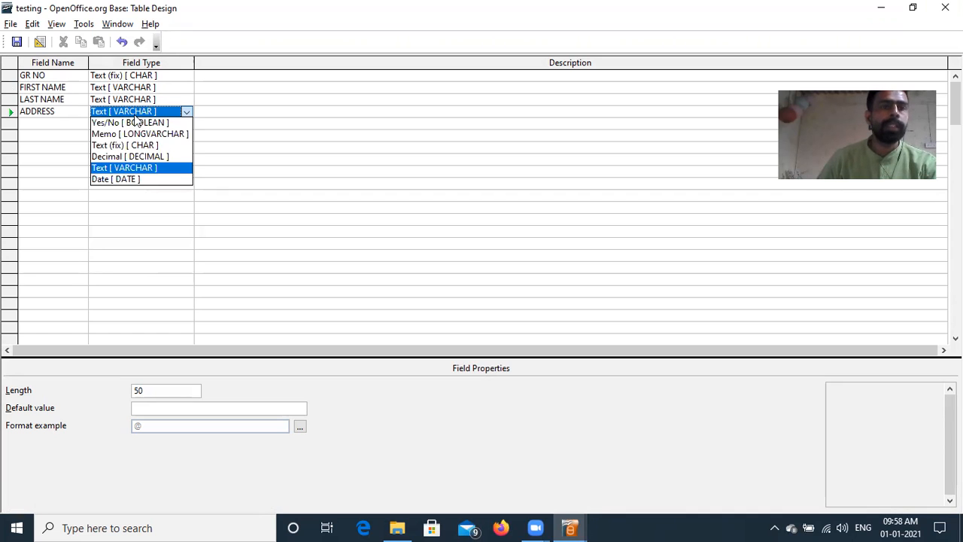
{"action": "left_click", "coordinate": [133, 134]}
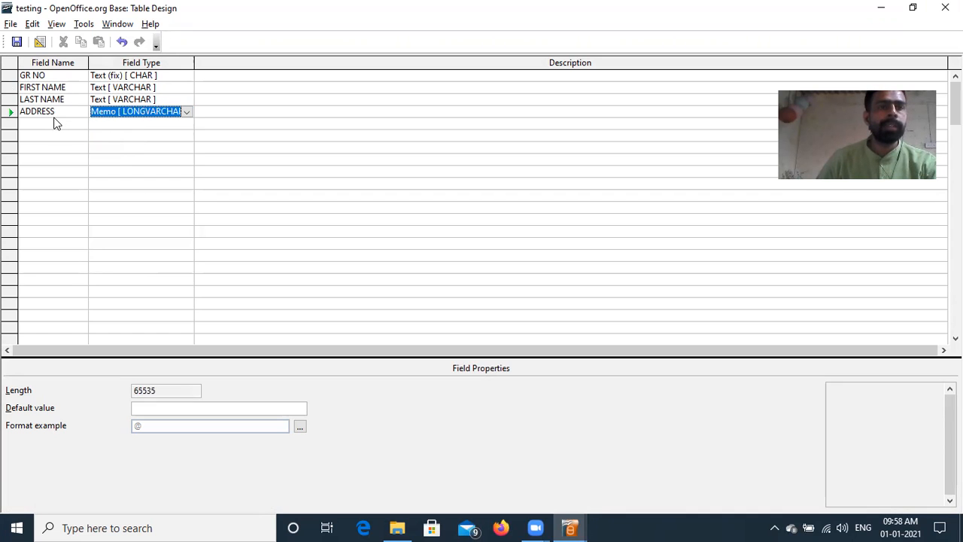
Step: Add a field named MOBILE NO below ADDRESS
{"action": "left_click", "coordinate": [54, 122]}
{"action": "type", "text": "MO"}
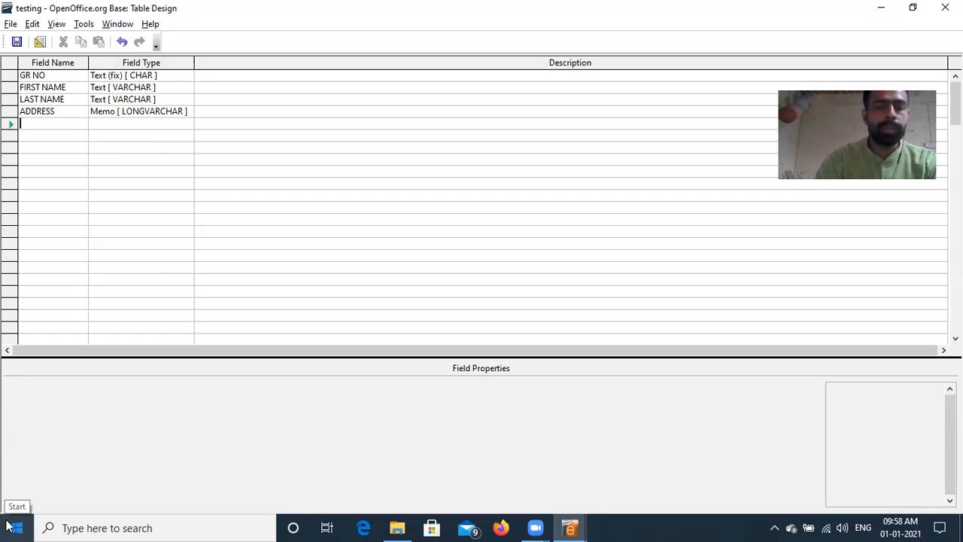
{"action": "type", "text": "BI"}
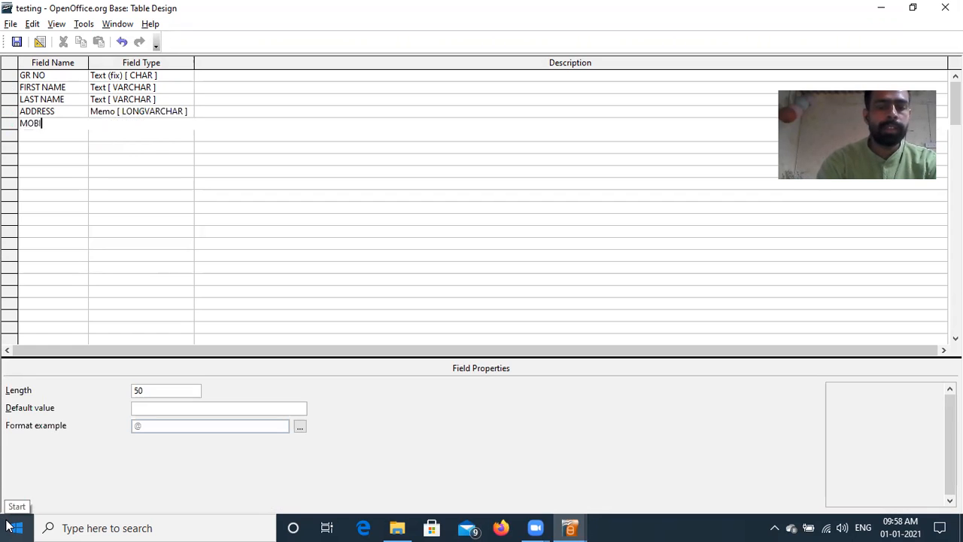
{"action": "type", "text": "LE NU"}
{"action": "type", "text": "M"}
{"action": "type", "text": "B"}
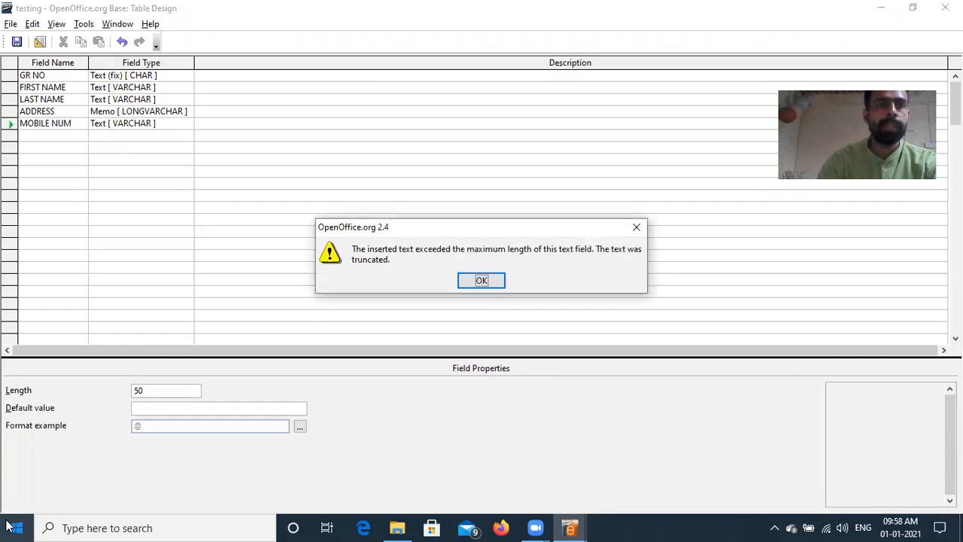
{"action": "left_click", "coordinate": [480, 282]}
{"action": "key", "text": "BackSpace"}
{"action": "key", "text": "BackSpace"}
{"action": "key", "text": "BackSpace"}
{"action": "type", "text": "NO"}
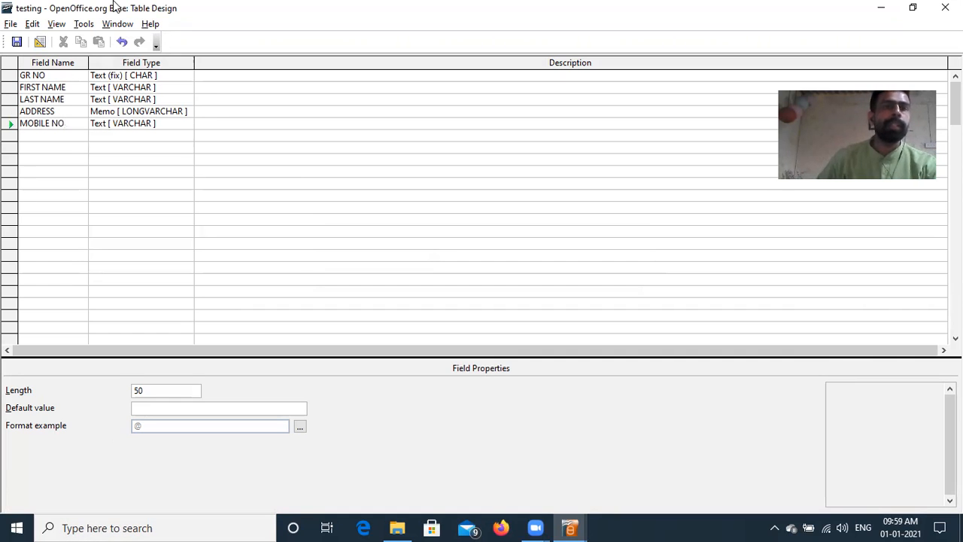
Step: Choose Text [ VARCHAR ] as the field type for MOBILE NO
{"action": "left_click", "coordinate": [120, 125]}
{"action": "left_click", "coordinate": [120, 125]}
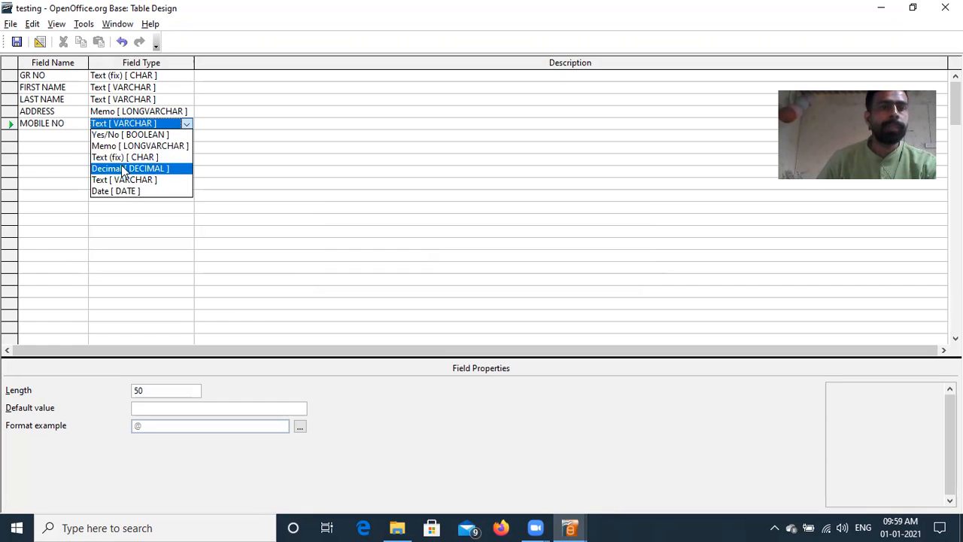
{"action": "left_click", "coordinate": [122, 180]}
{"action": "left_click", "coordinate": [170, 159]}
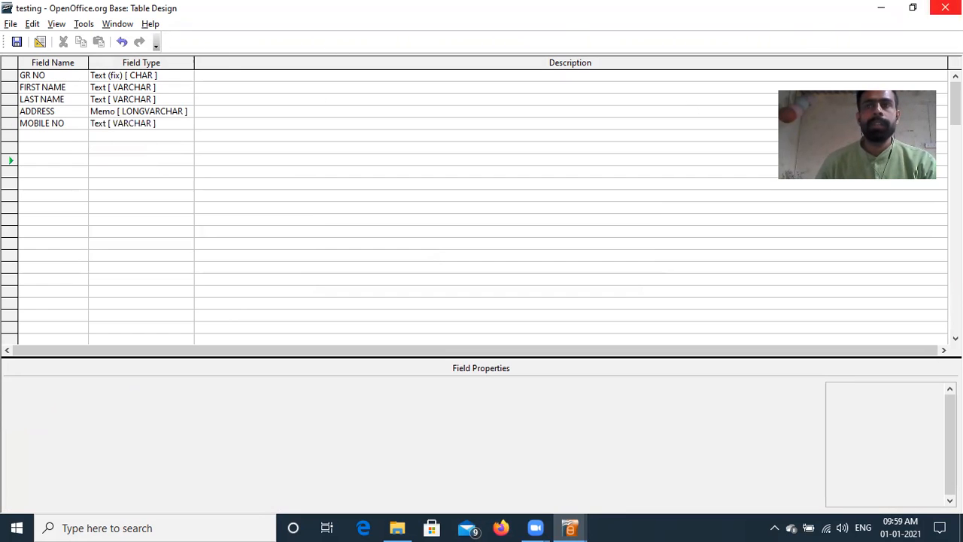
Step: Close the table design and save the table under the name STUDENT
{"action": "left_click", "coordinate": [946, 9]}
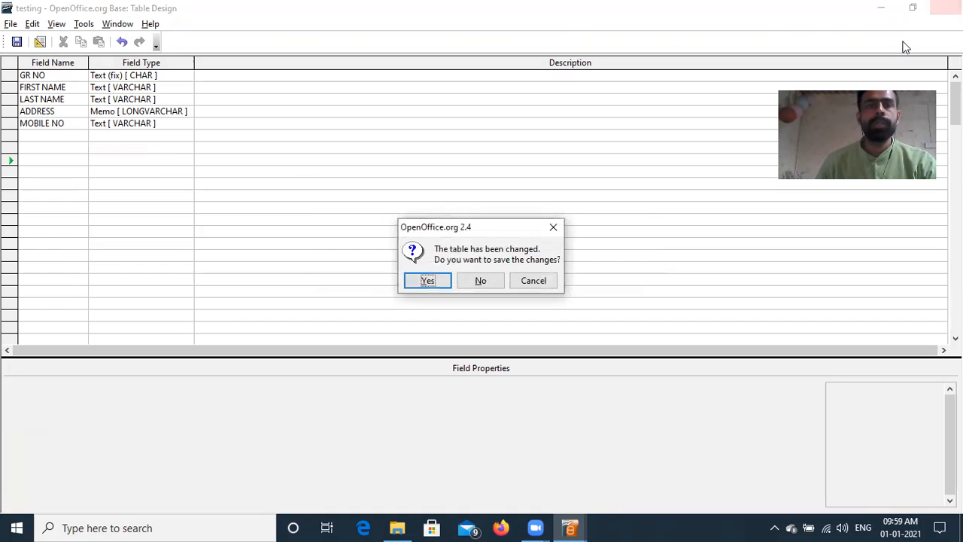
{"action": "left_click", "coordinate": [446, 282]}
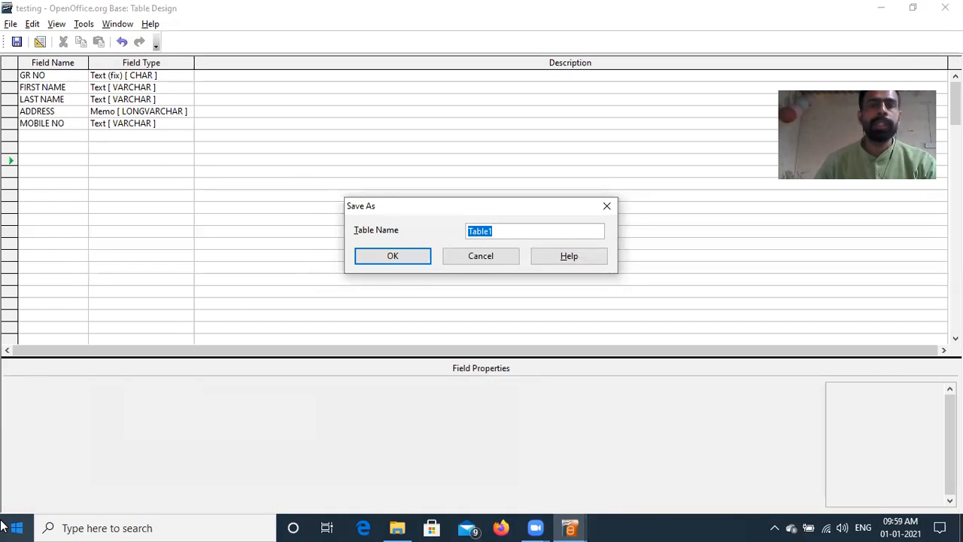
{"action": "type", "text": "STUDENT"}
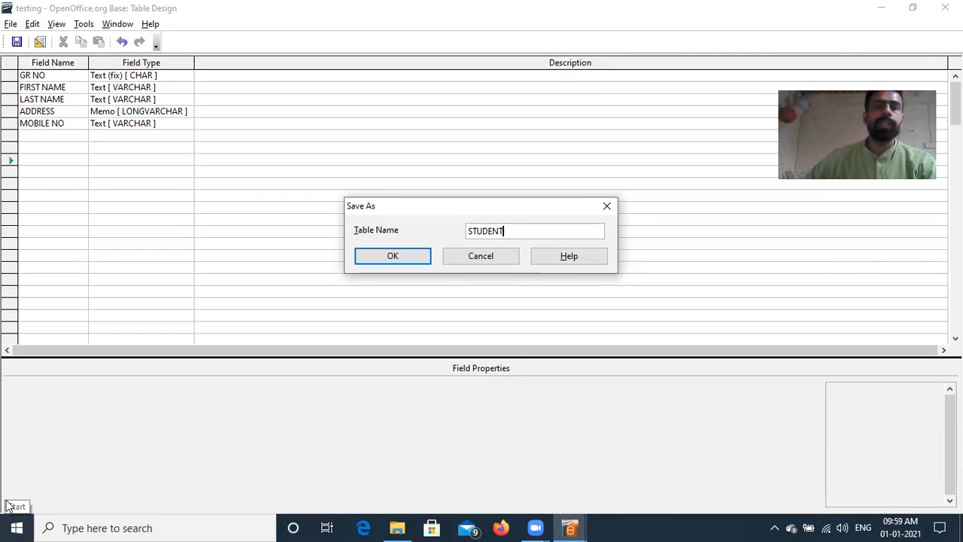
{"action": "left_click", "coordinate": [394, 256]}
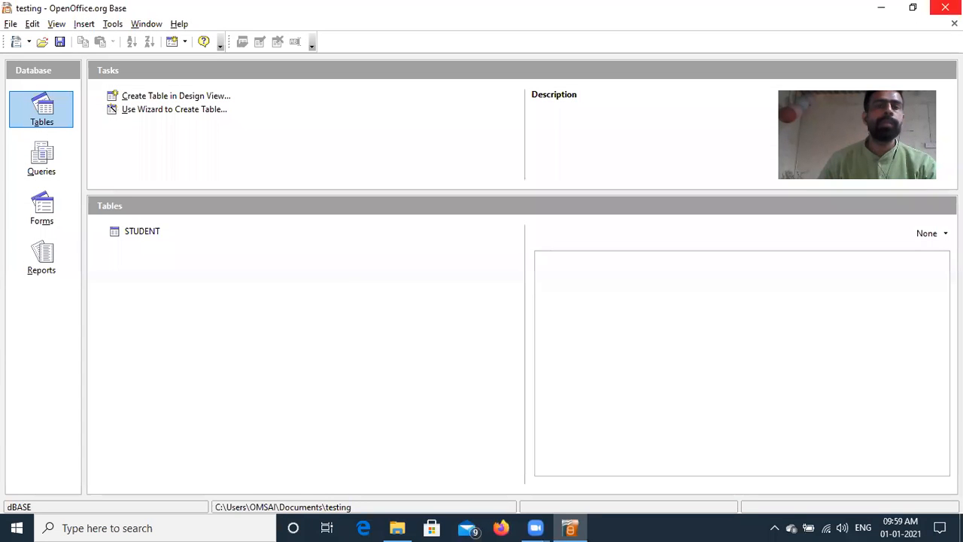
Step: Open the STUDENT table and enter a first record with the student's GR number, first name, last name, address and mobile number
{"action": "left_click", "coordinate": [138, 238]}
{"action": "left_click", "coordinate": [151, 228]}
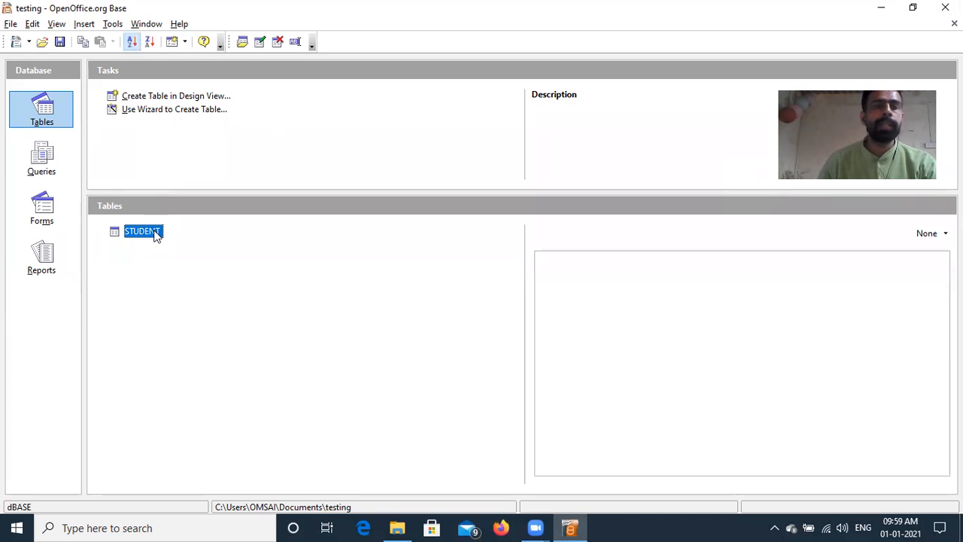
{"action": "double_click", "coordinate": [154, 235]}
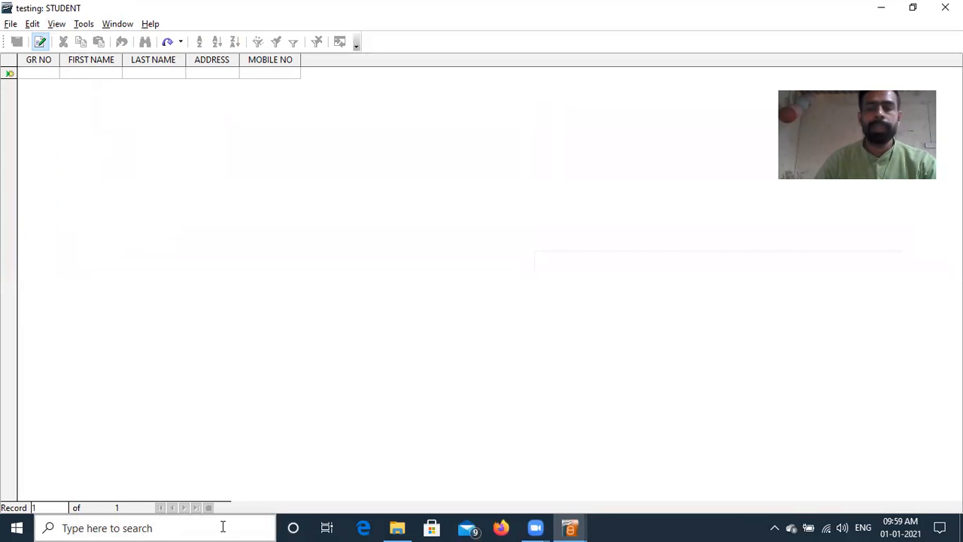
{"action": "type", "text": "101"}
{"action": "key", "text": "Tab"}
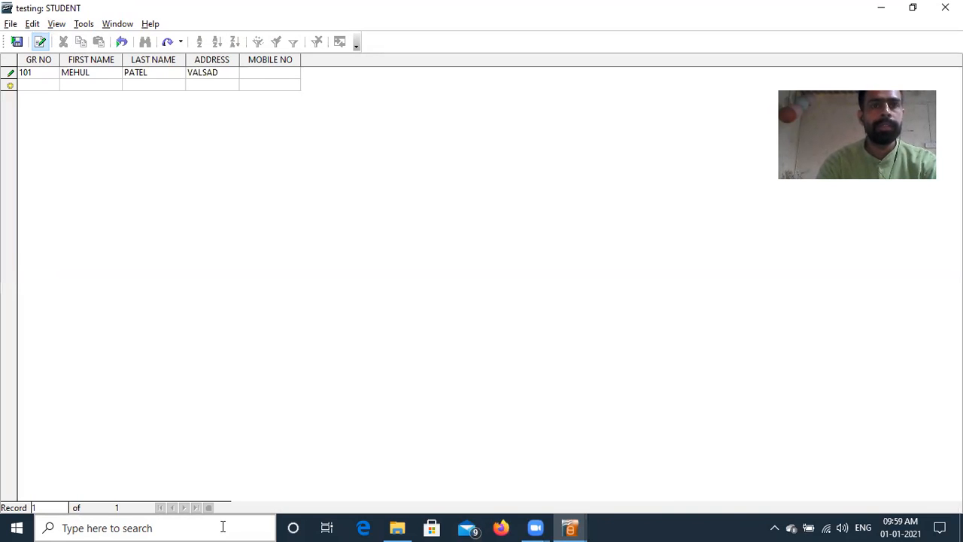
{"action": "type", "text": "123456789"}
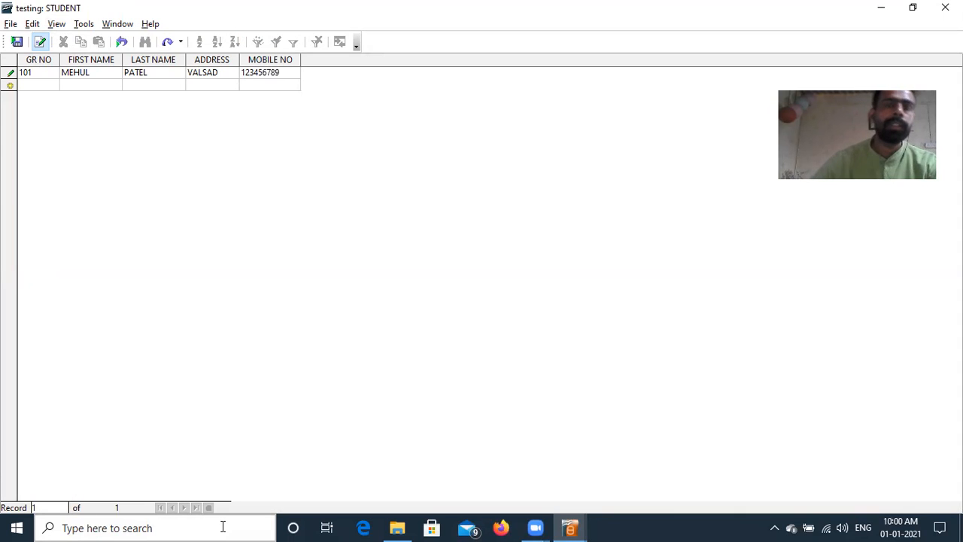
{"action": "type", "text": "0"}
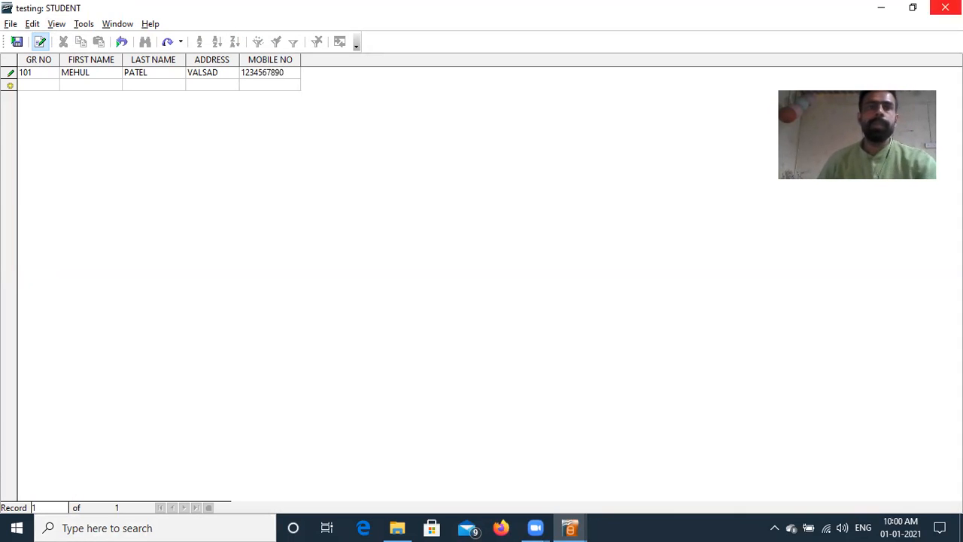
{"action": "key", "text": "Tab"}
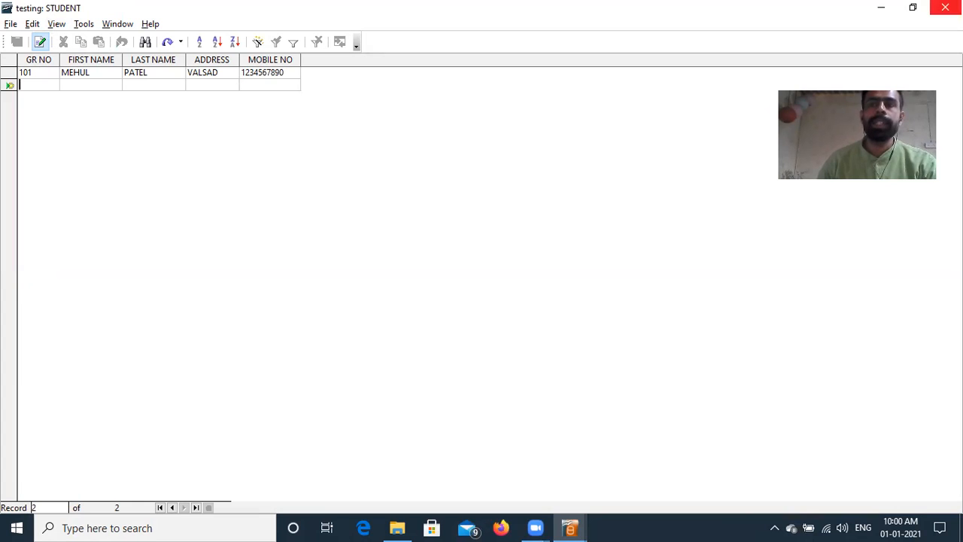
Step: Close the STUDENT table and the testing database, saving the database changes
{"action": "left_click", "coordinate": [945, 8]}
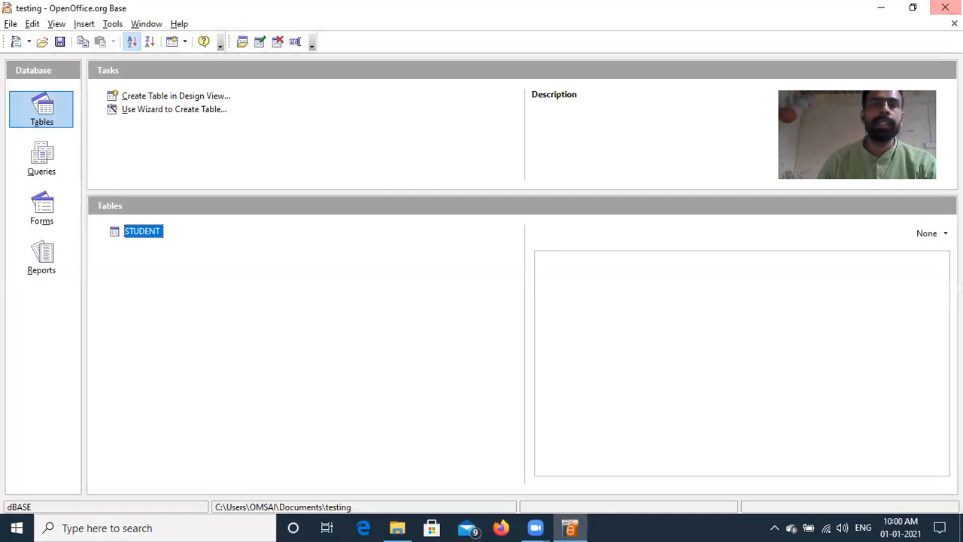
{"action": "left_click", "coordinate": [945, 8]}
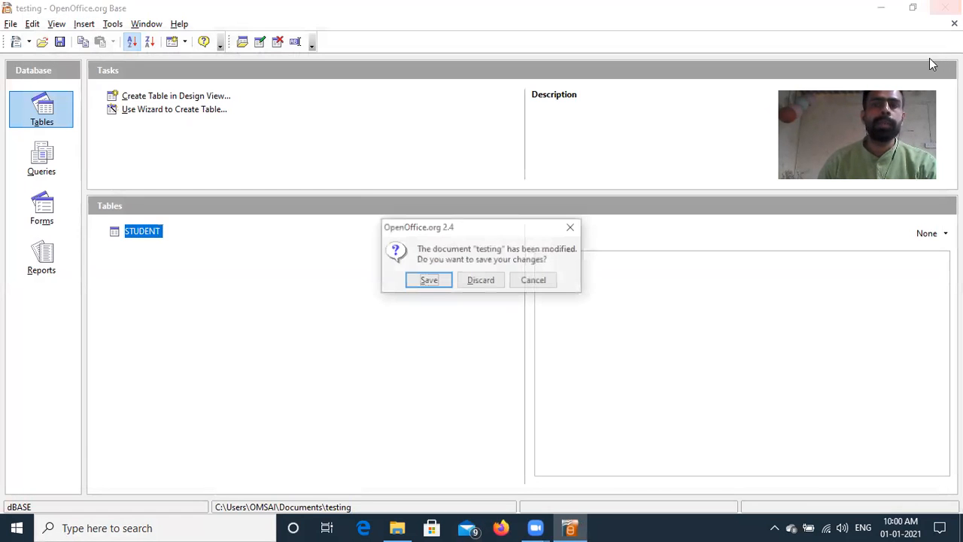
{"action": "left_click", "coordinate": [447, 282]}
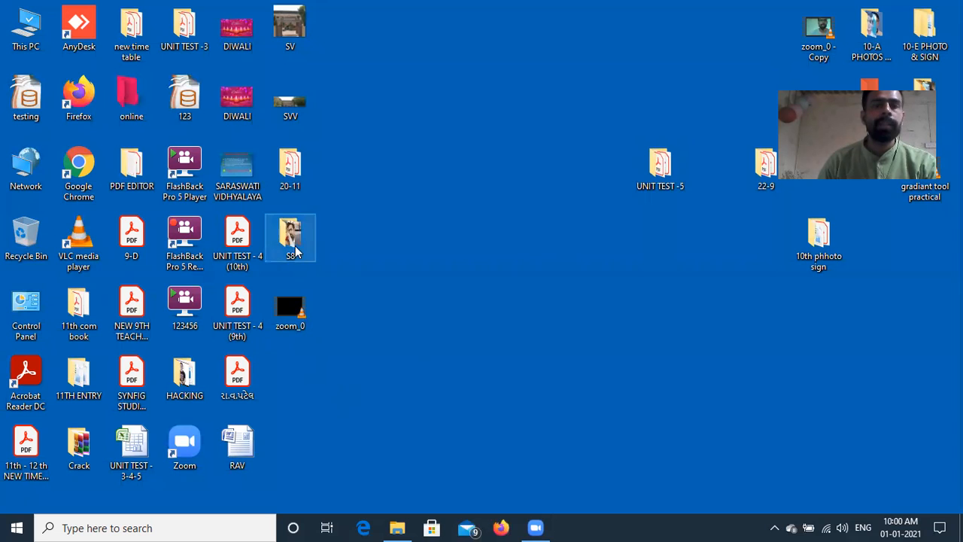
Step: Reopen the testing database from the desktop with sbase and open its STUDENT table to check the saved record
{"action": "left_click", "coordinate": [207, 106]}
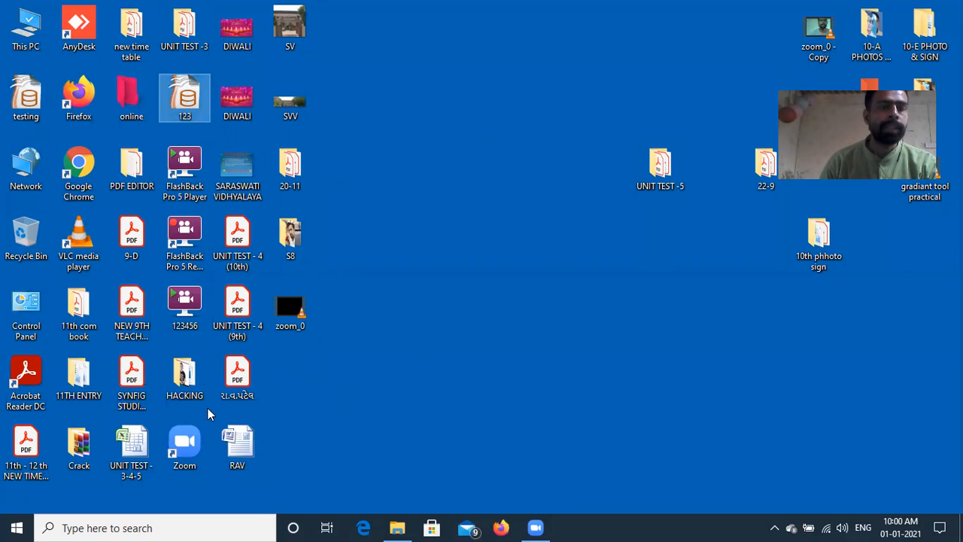
{"action": "left_click", "coordinate": [177, 388]}
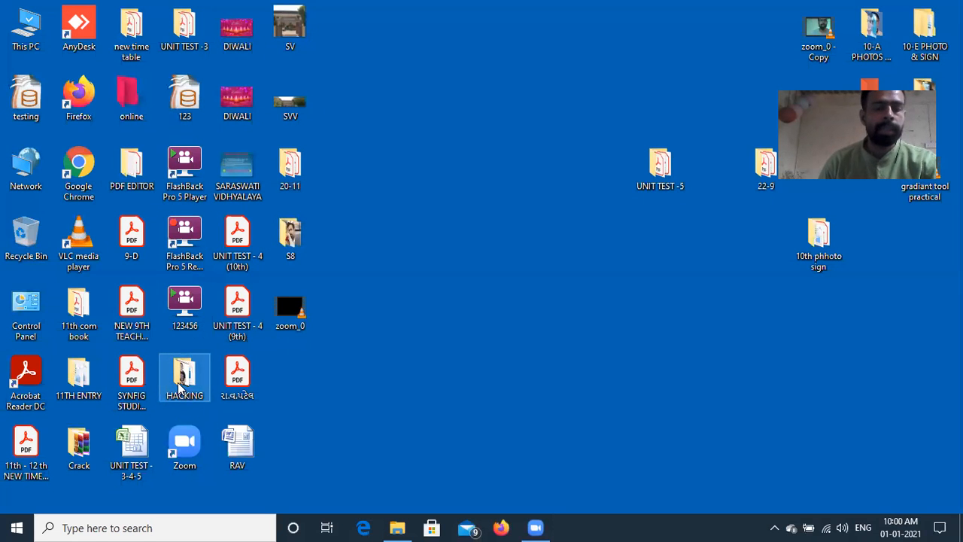
{"action": "left_click", "coordinate": [31, 105]}
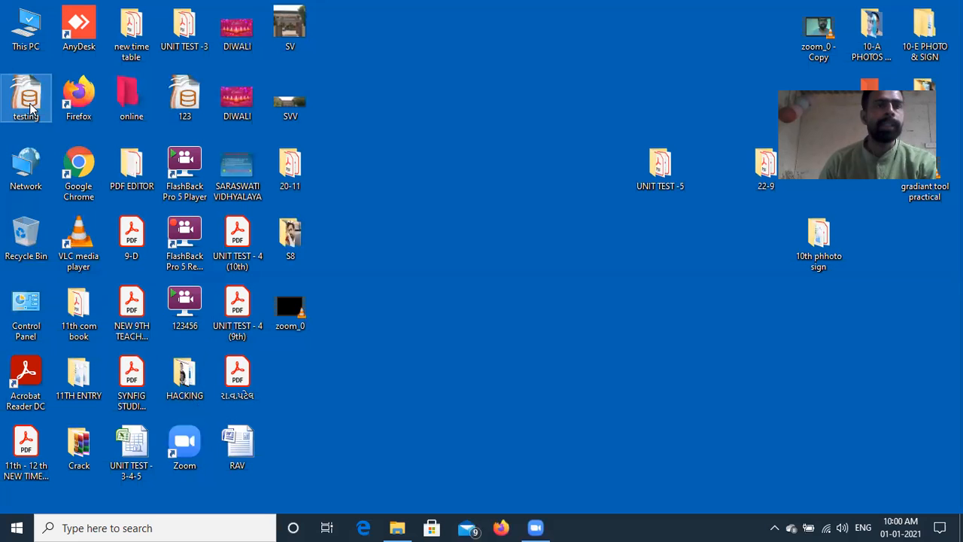
{"action": "double_click", "coordinate": [30, 110]}
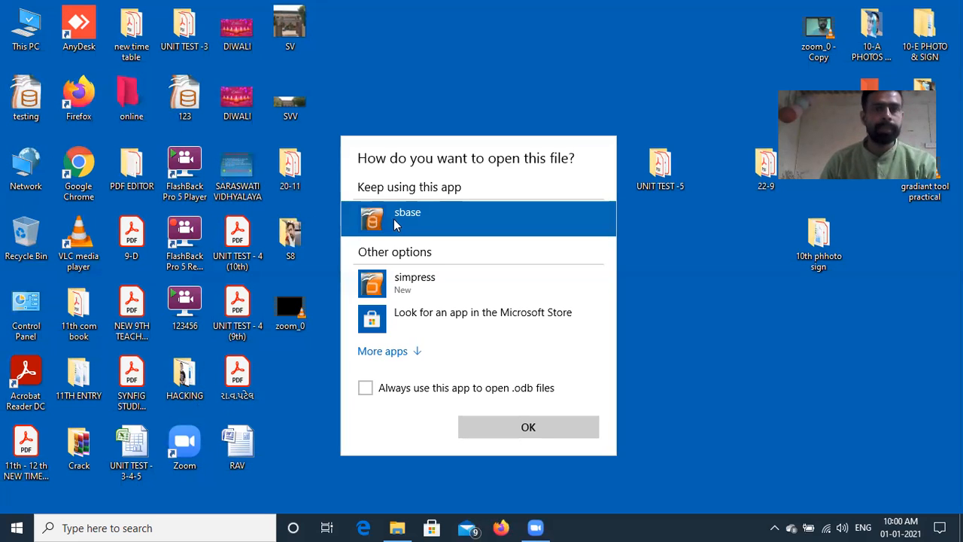
{"action": "left_click", "coordinate": [473, 429]}
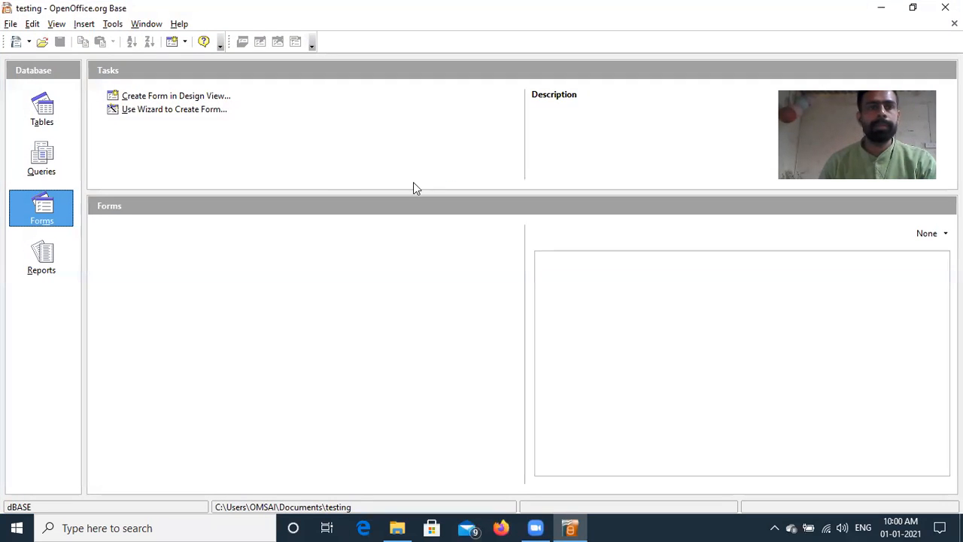
{"action": "left_click", "coordinate": [57, 119]}
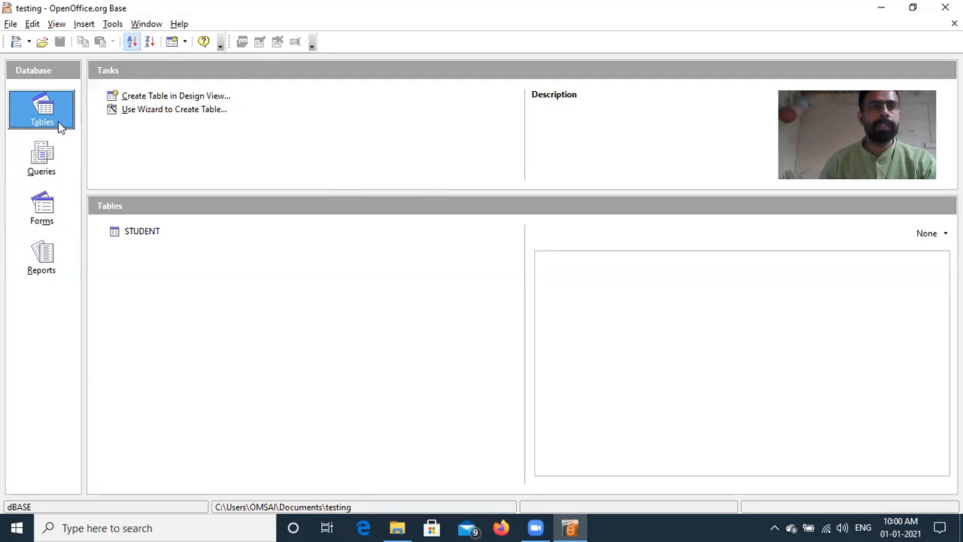
{"action": "double_click", "coordinate": [137, 232]}
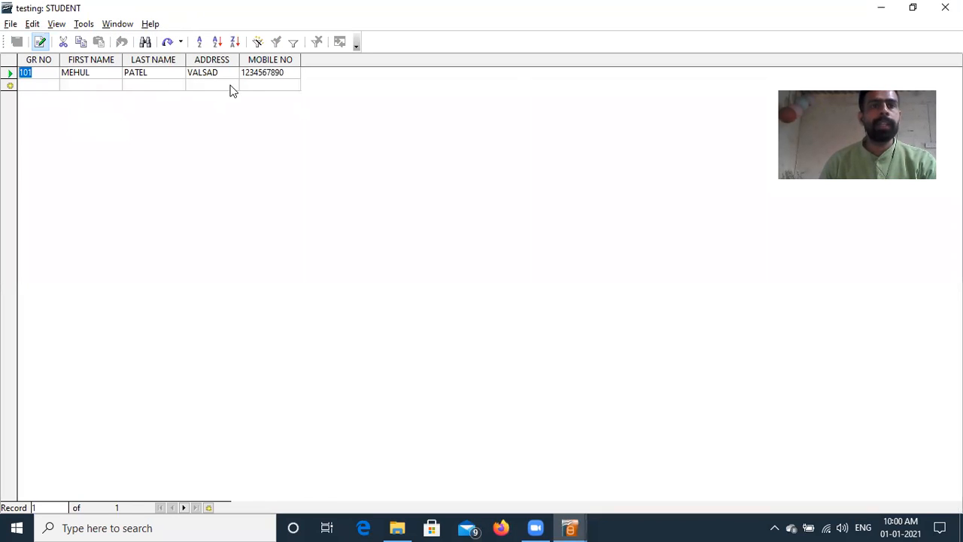